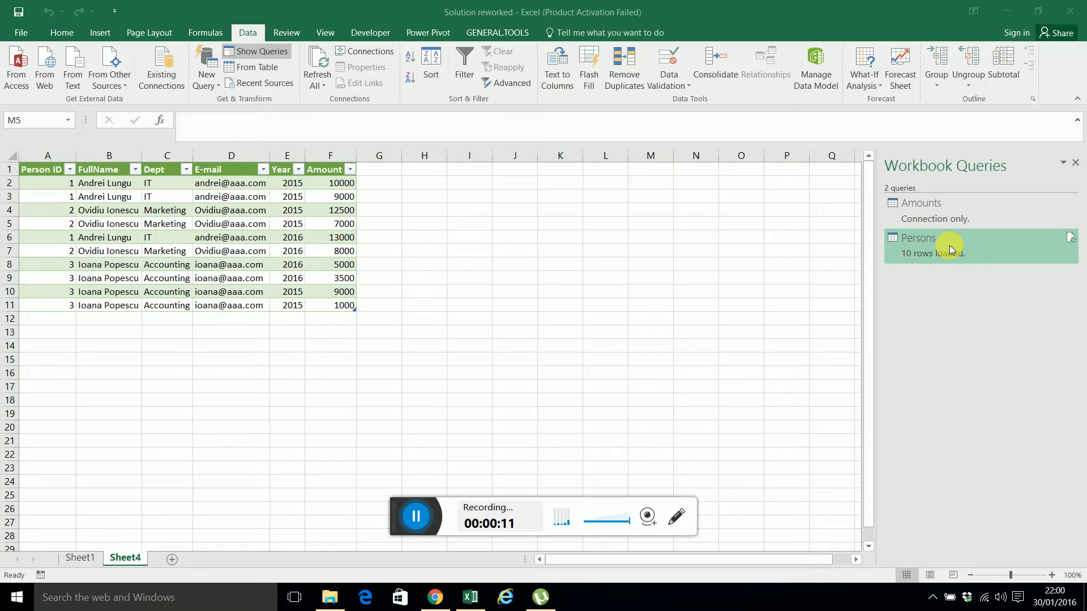
# Open the Persons query for editing and expand the list of workbook queries with Persons selected.
pyautogui.doubleClick(948, 251)
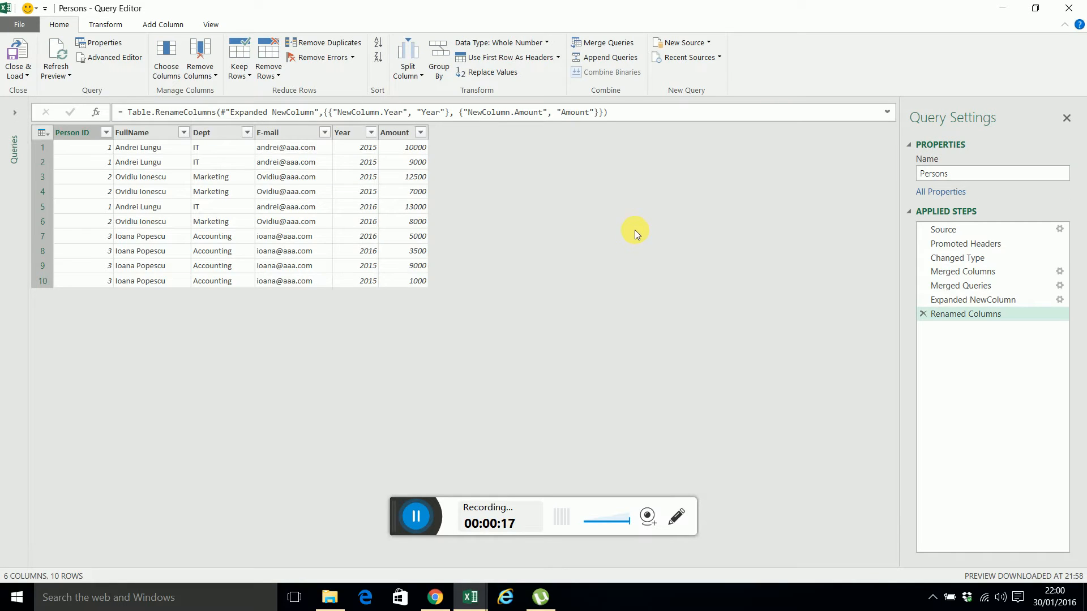
pyautogui.click(13, 114)
pyautogui.click(48, 142)
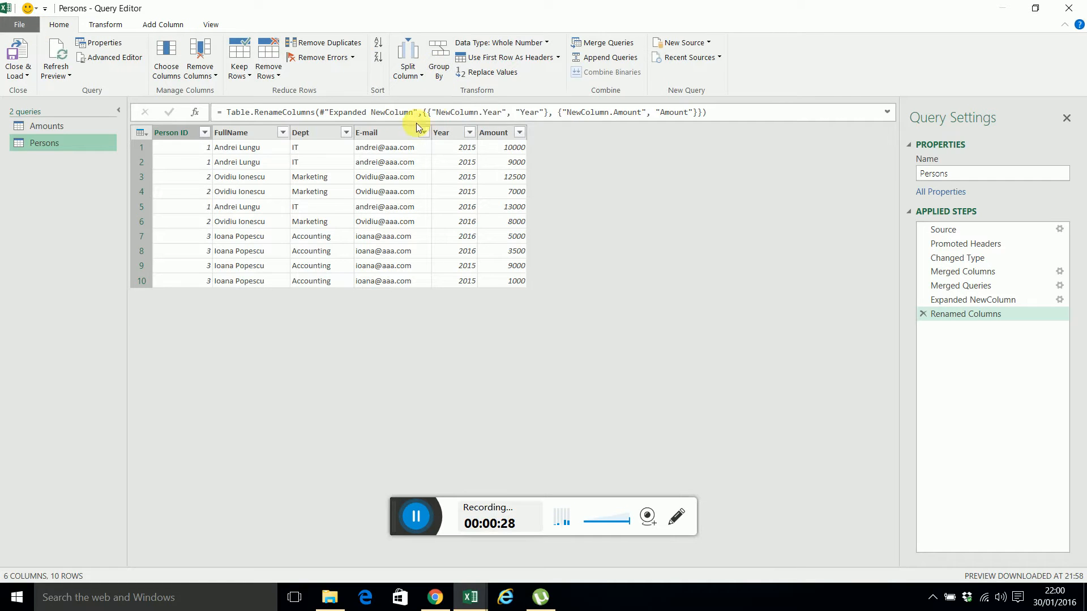
# Start a Group By on the Persons query using Person ID, FullName and Dept as grouping columns.
pyautogui.click(439, 73)
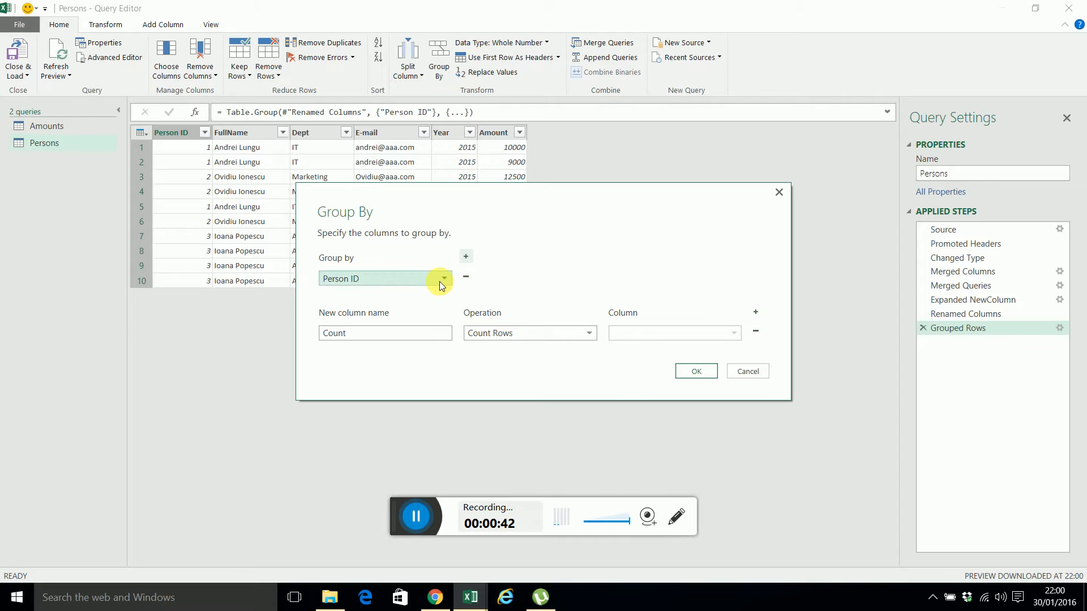
pyautogui.click(466, 257)
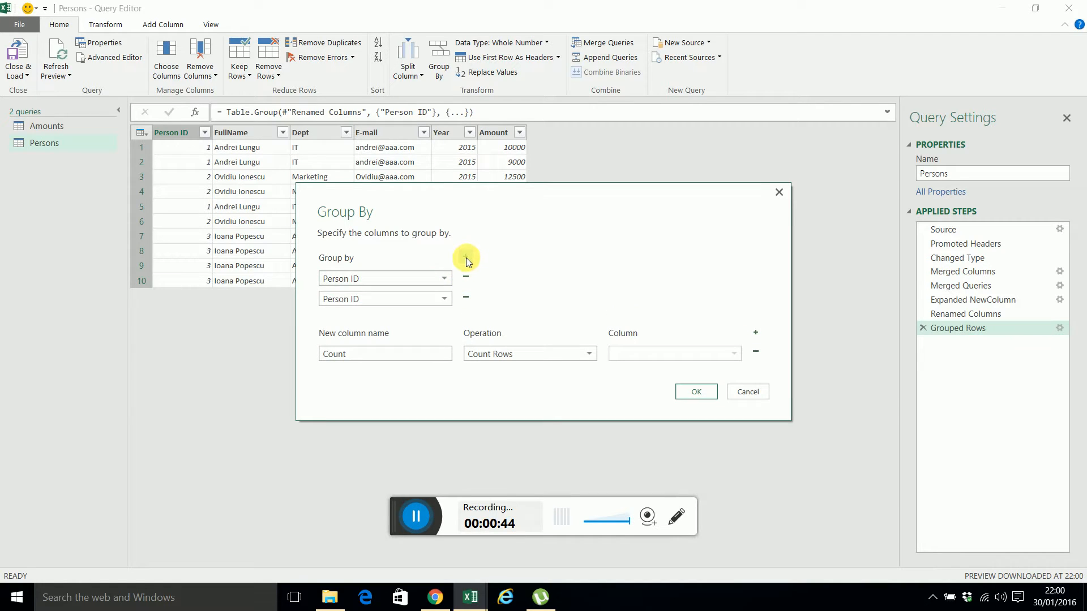
pyautogui.click(444, 300)
pyautogui.click(396, 318)
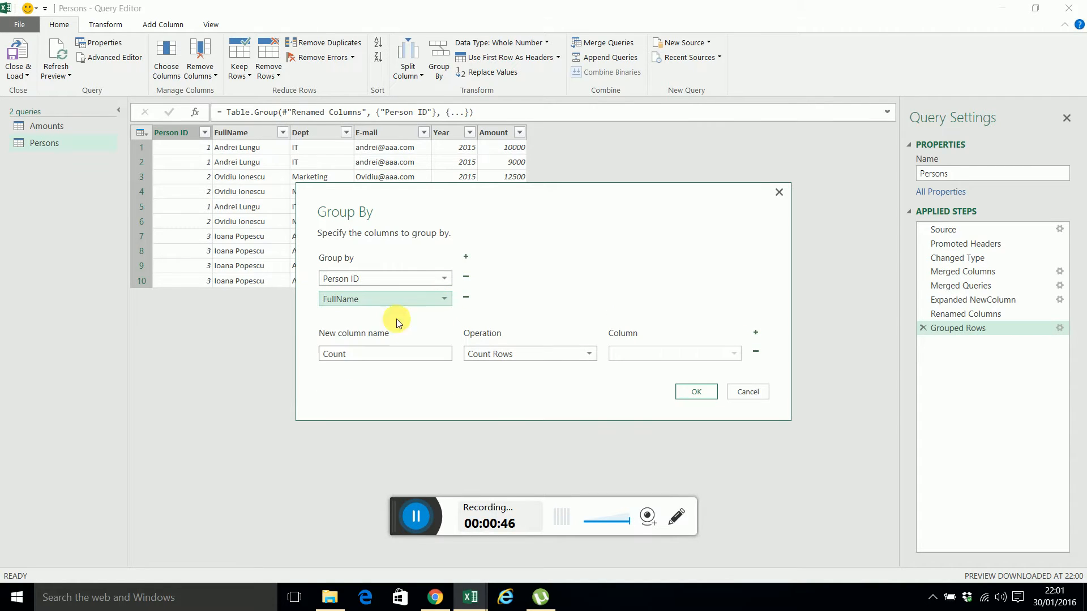
pyautogui.click(466, 257)
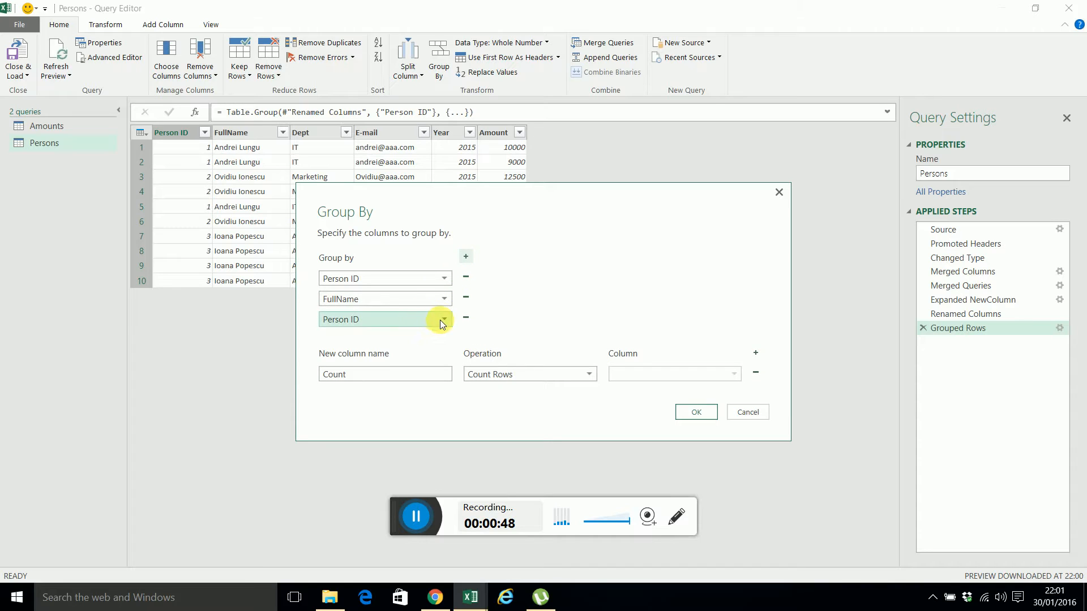
pyautogui.click(442, 319)
pyautogui.click(404, 365)
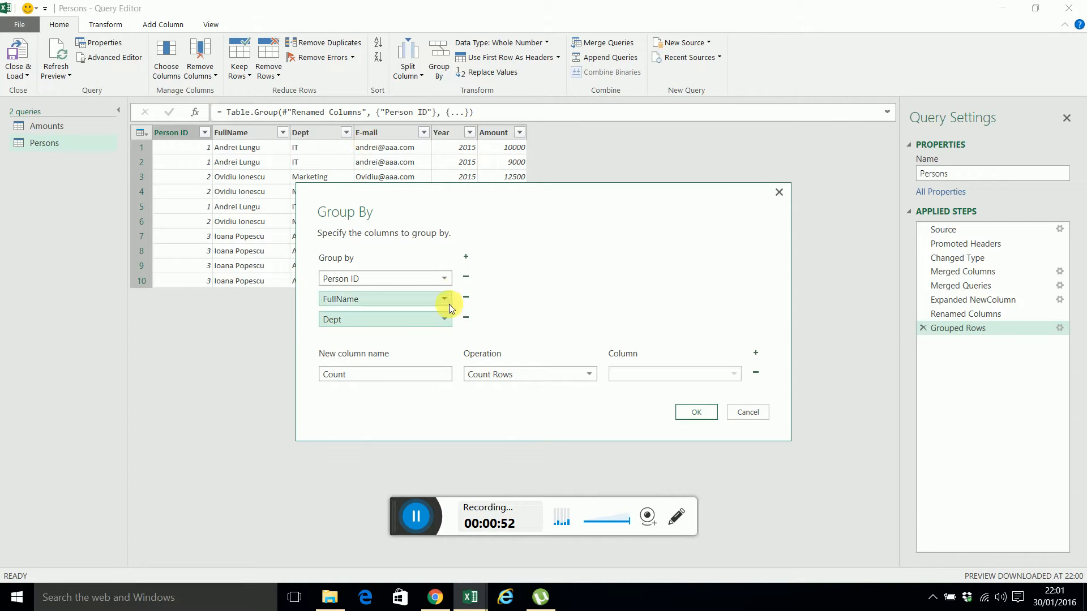
# Add E-mail and Year as further grouping columns in the Group By settings.
pyautogui.click(465, 257)
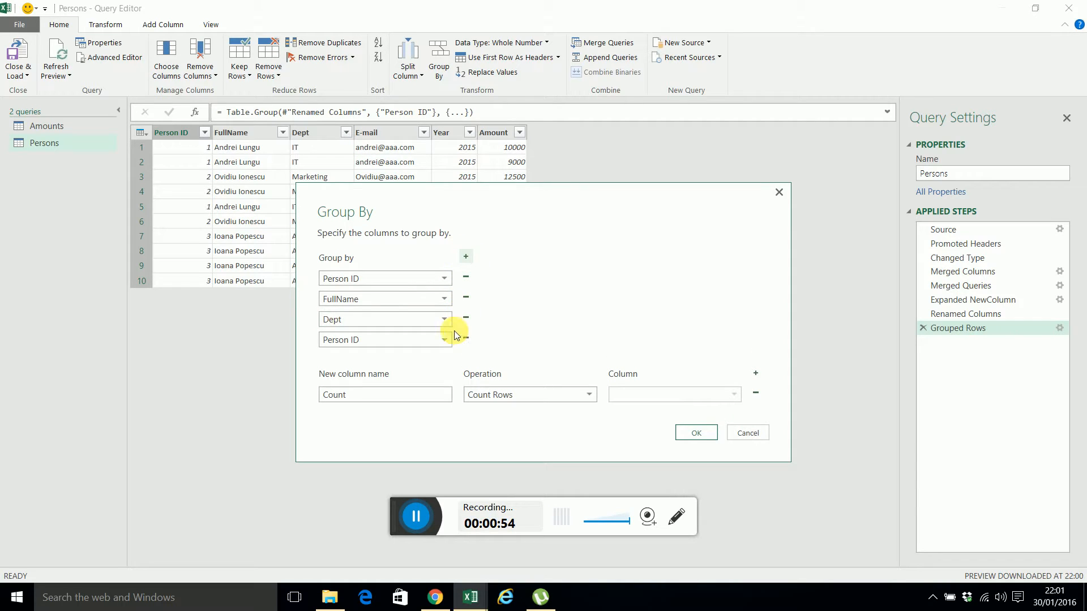
pyautogui.click(445, 342)
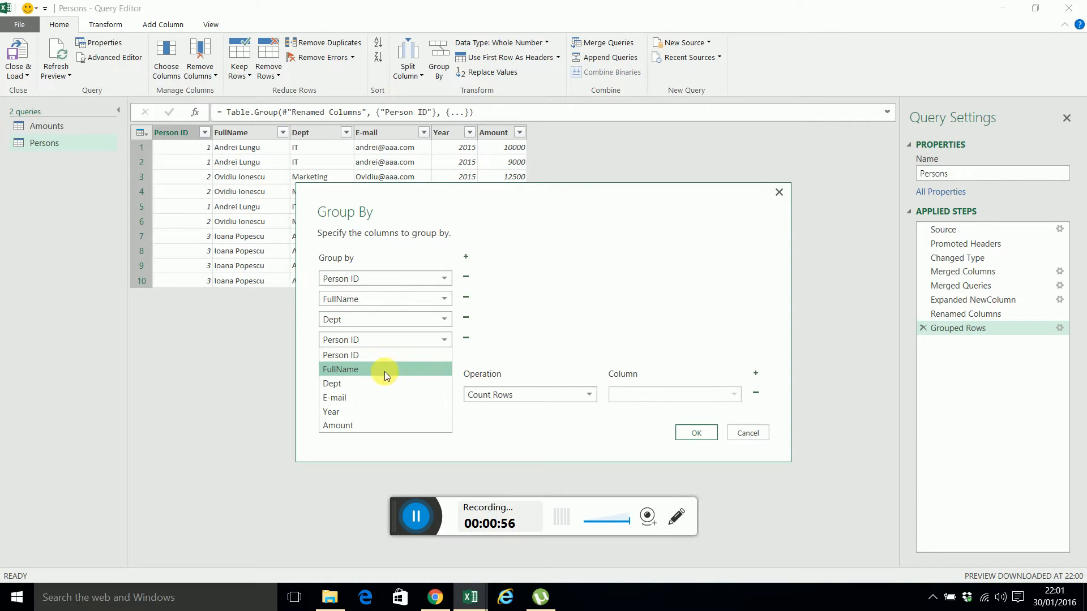
pyautogui.click(373, 397)
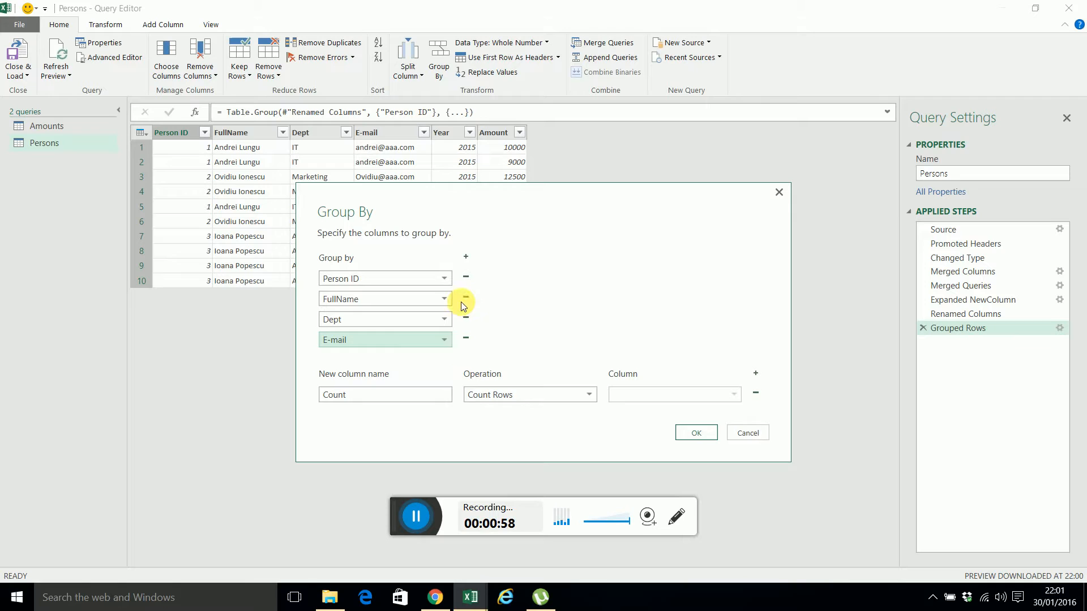
pyautogui.click(465, 257)
pyautogui.click(450, 363)
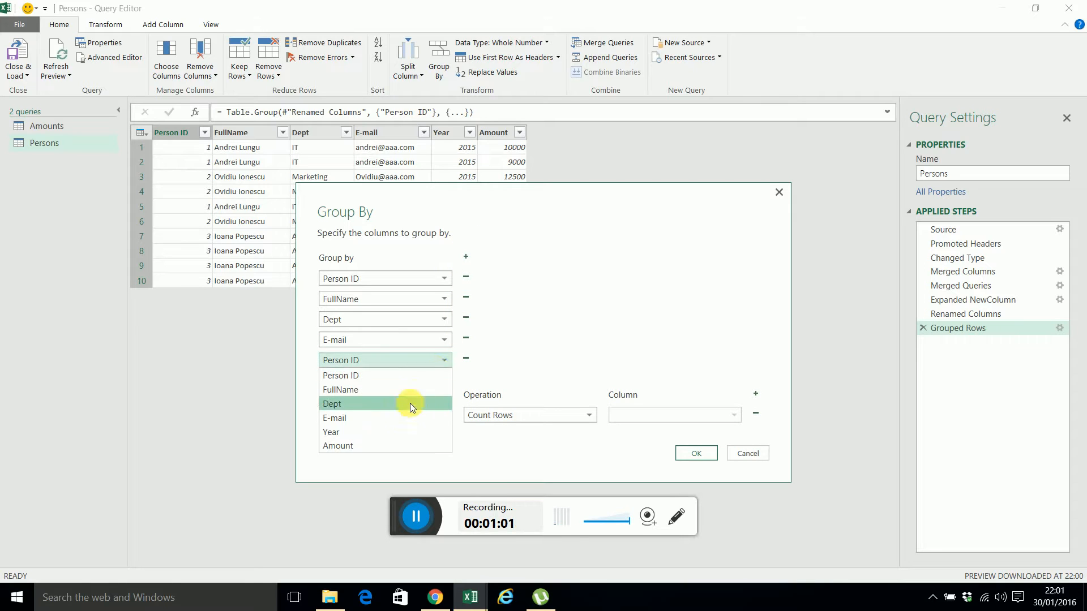
pyautogui.click(403, 429)
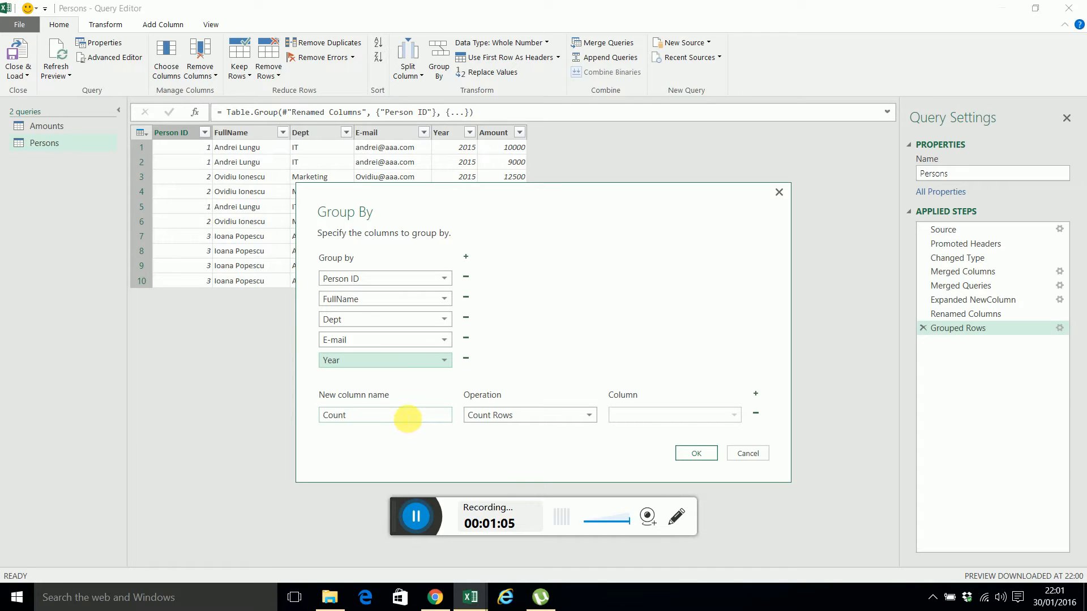
# Define the aggregated column TotalAmount as the Sum of the Amount column and apply the grouping.
pyautogui.doubleClick(359, 415)
pyautogui.write('To')
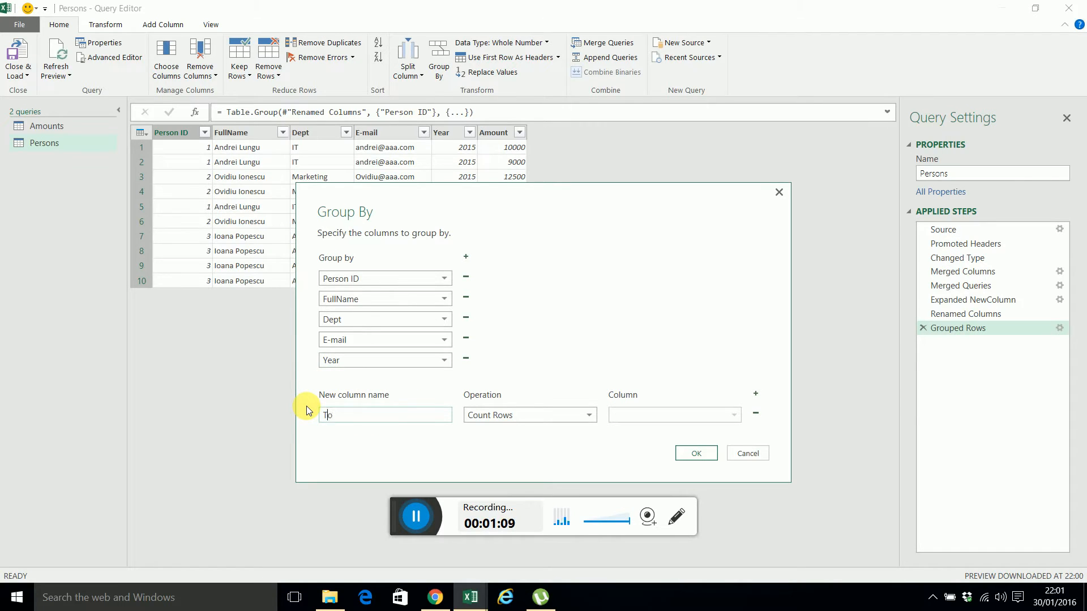
pyautogui.write('talAmount')
pyautogui.click(589, 413)
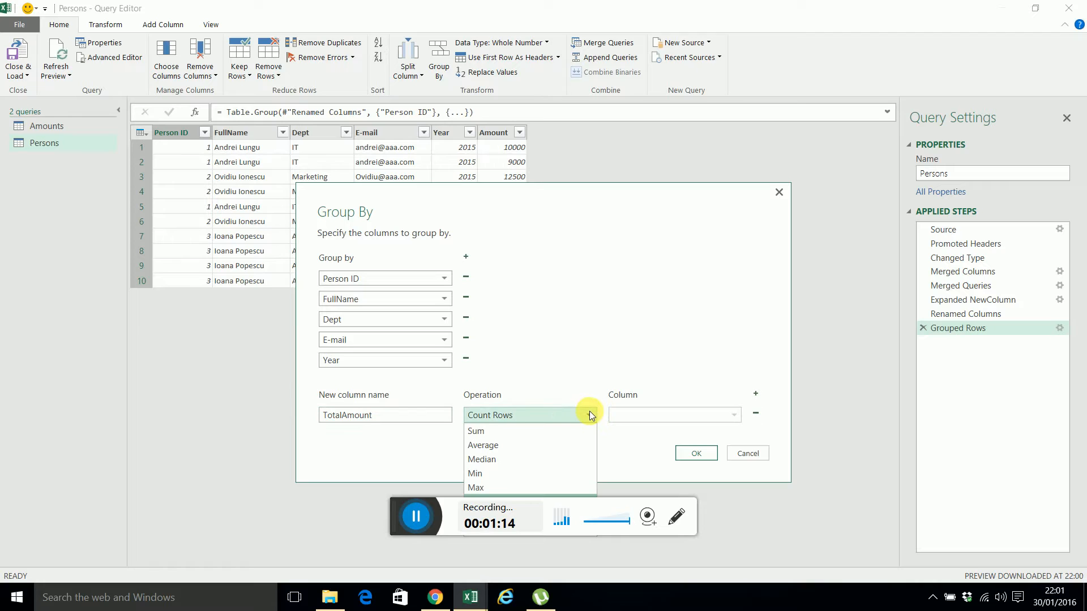
pyautogui.click(562, 430)
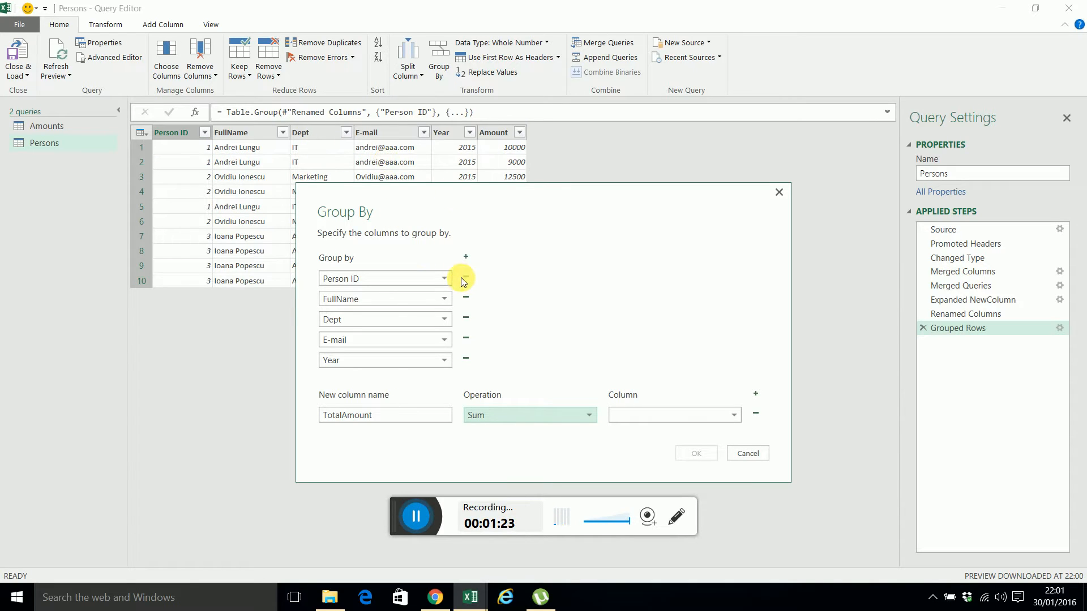
pyautogui.click(731, 413)
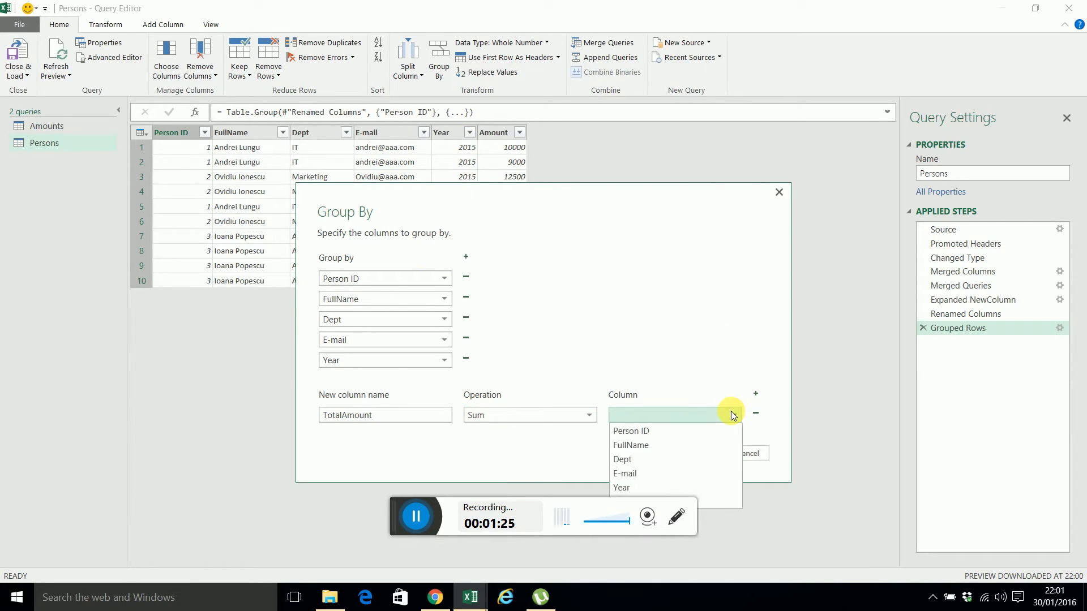
pyautogui.moveTo(399, 512); pyautogui.dragTo(650, 589)
pyautogui.click(731, 417)
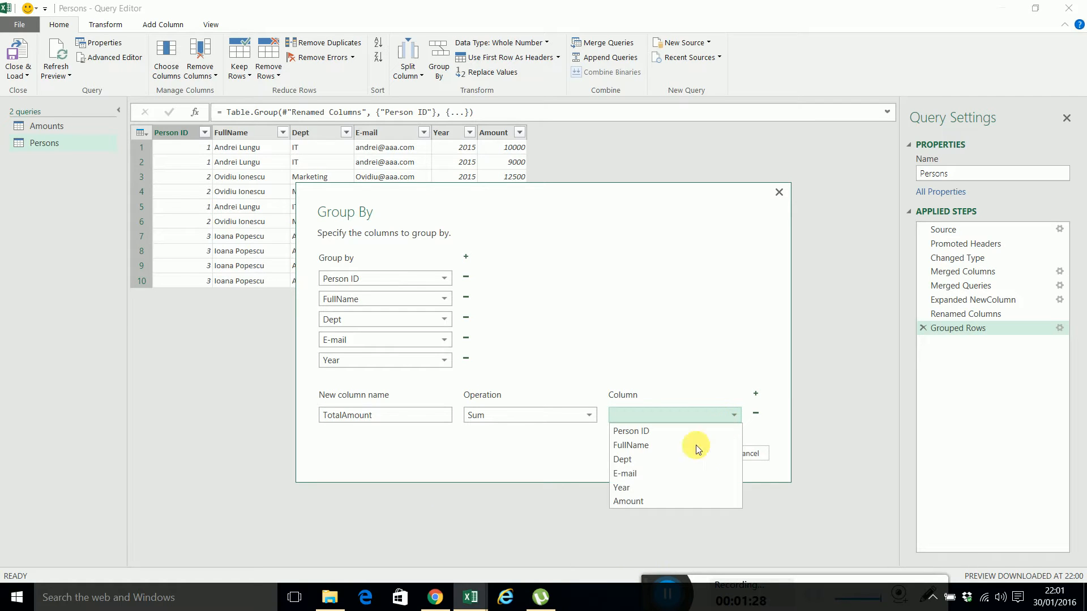
pyautogui.click(663, 498)
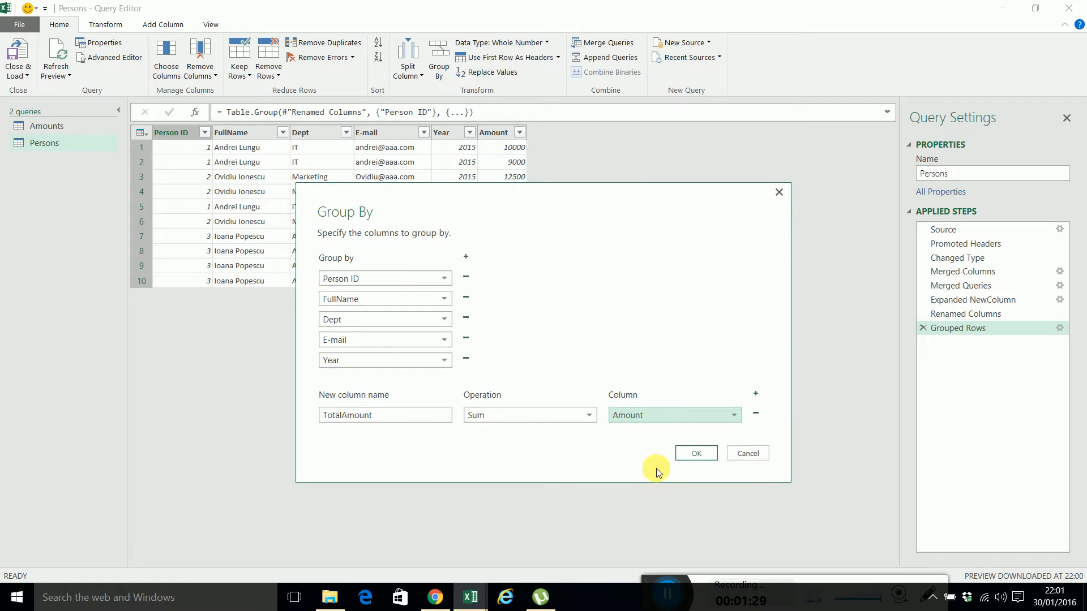
pyautogui.click(688, 454)
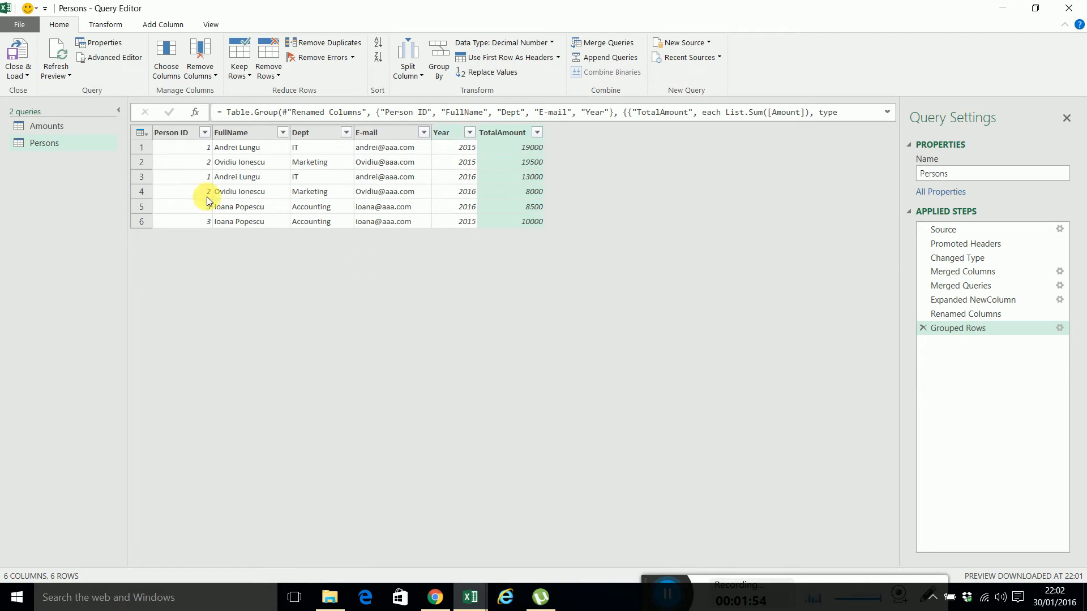
# Pivot the Year column using TotalAmount as the values column and Sum as the aggregate function.
pyautogui.click(107, 26)
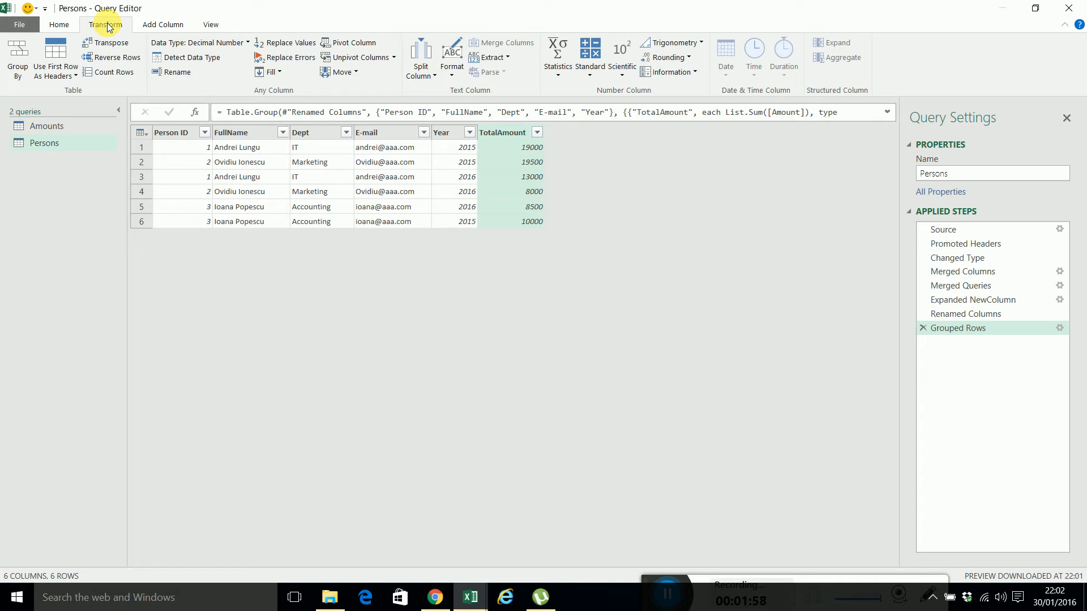
pyautogui.click(441, 133)
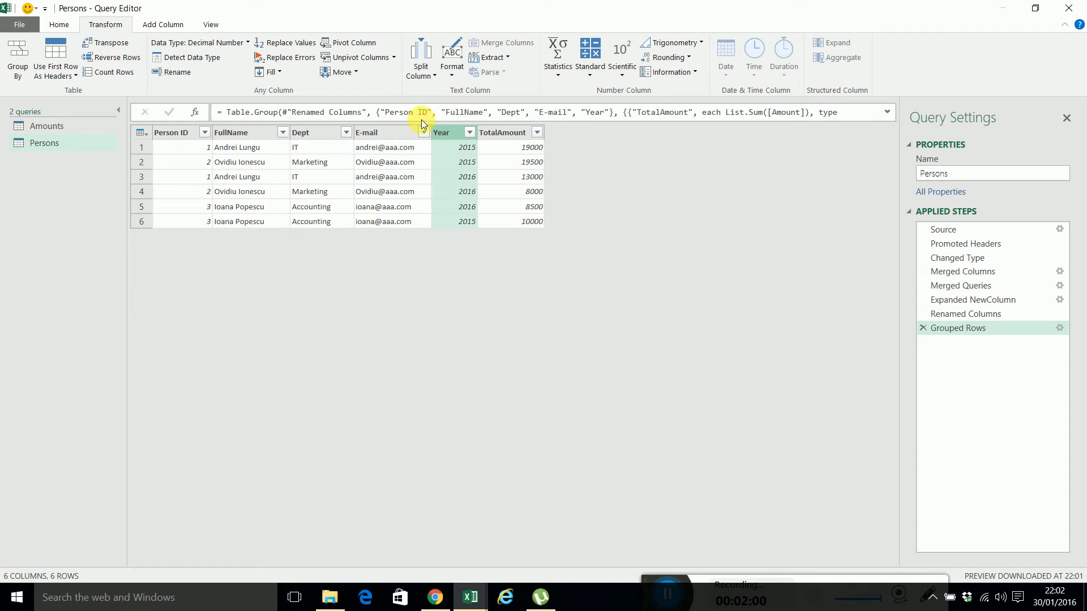
pyautogui.click(365, 42)
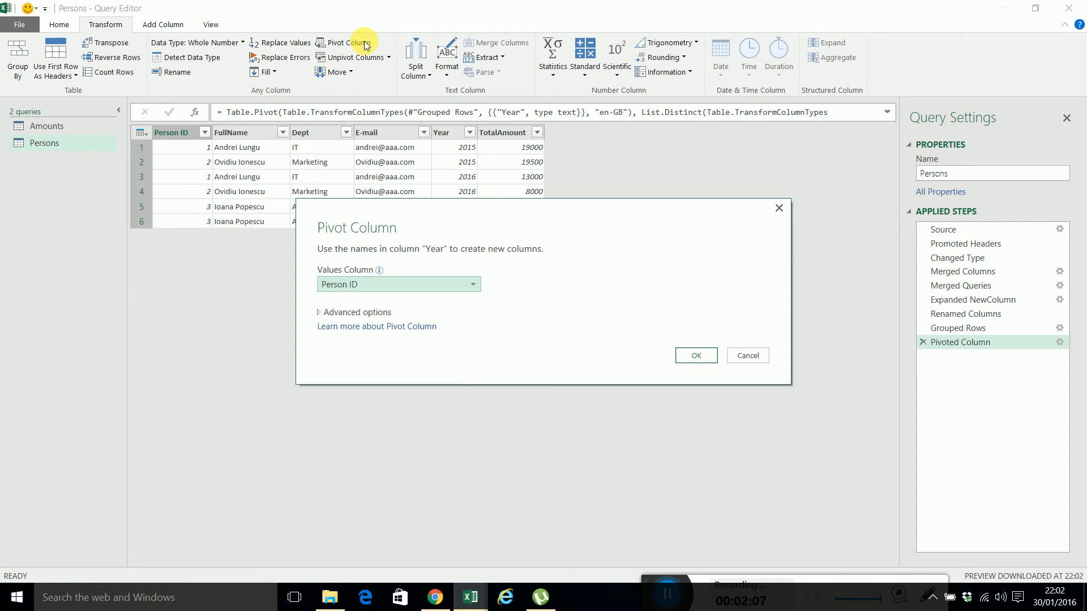
pyautogui.click(475, 283)
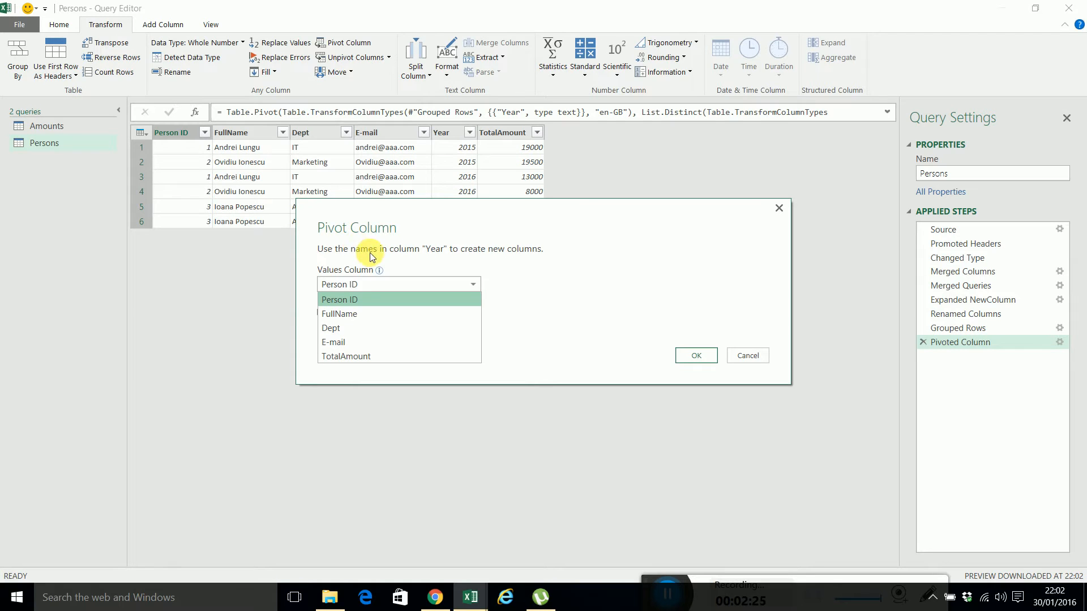
pyautogui.click(374, 355)
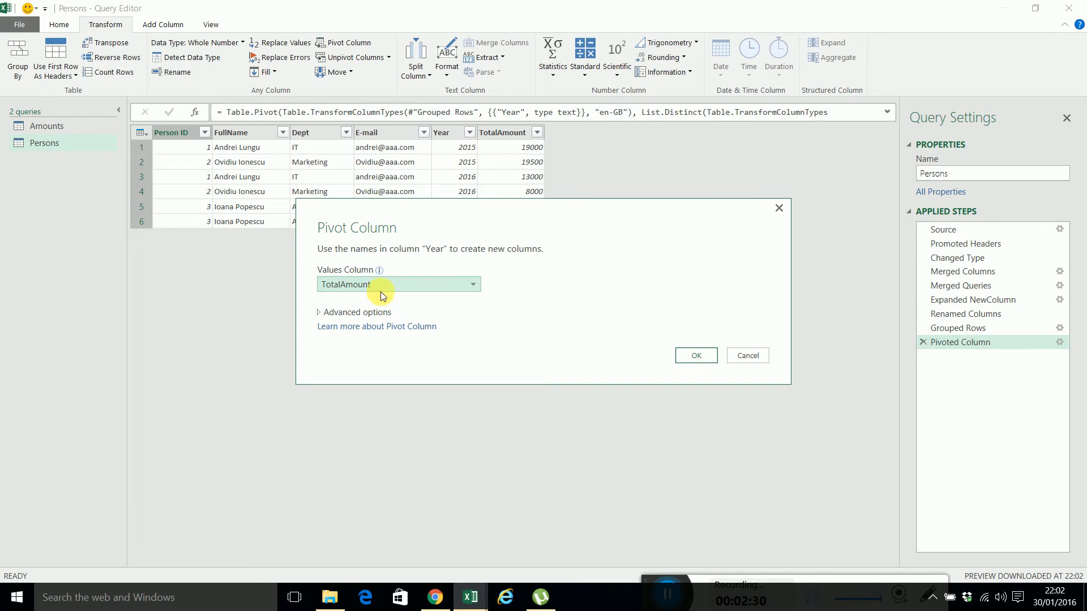
pyautogui.click(323, 314)
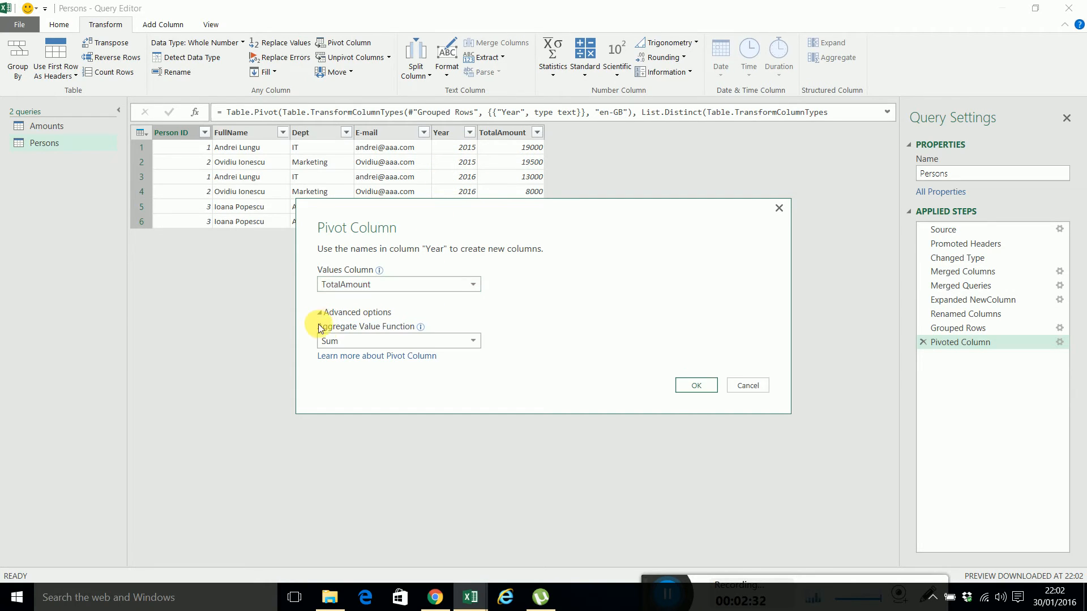
pyautogui.click(473, 345)
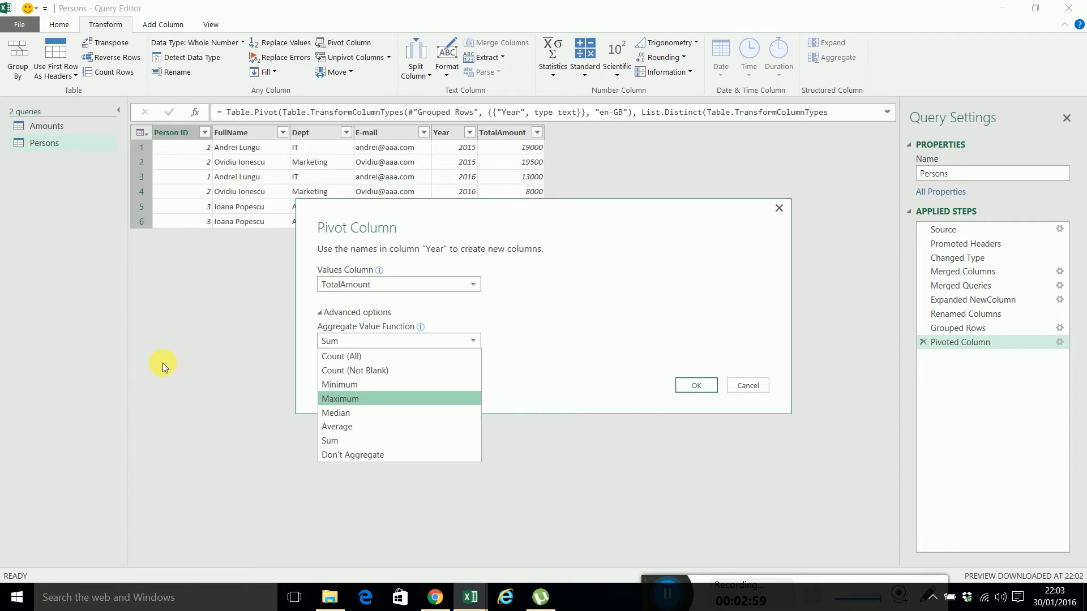
pyautogui.click(354, 440)
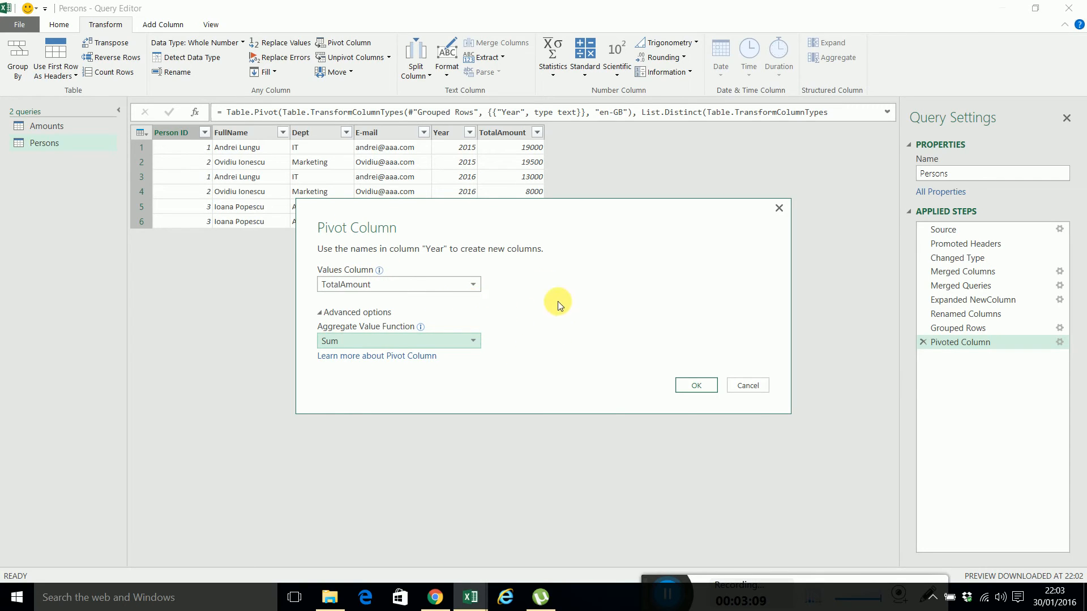
pyautogui.click(687, 385)
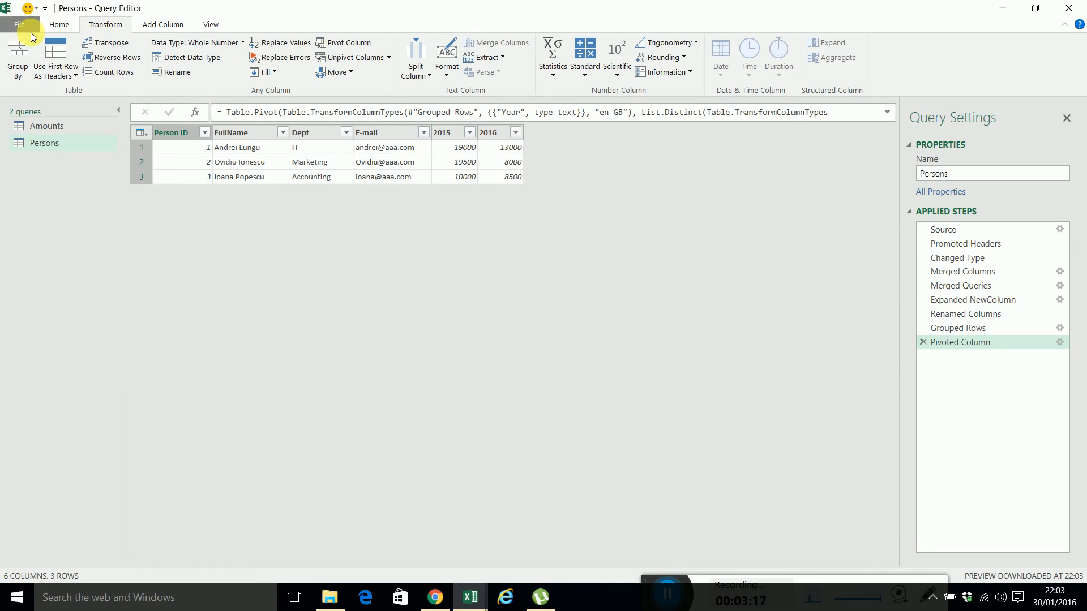
# Close the query editor, load the pivoted Persons result into the worksheet, and select the table's last 2016 value.
pyautogui.click(57, 24)
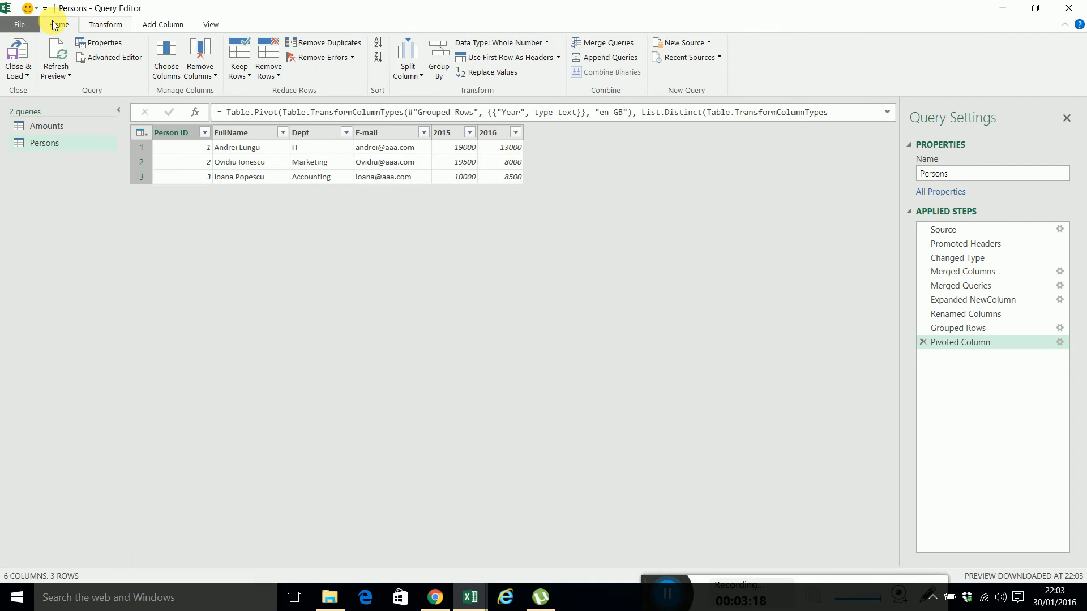
pyautogui.click(20, 44)
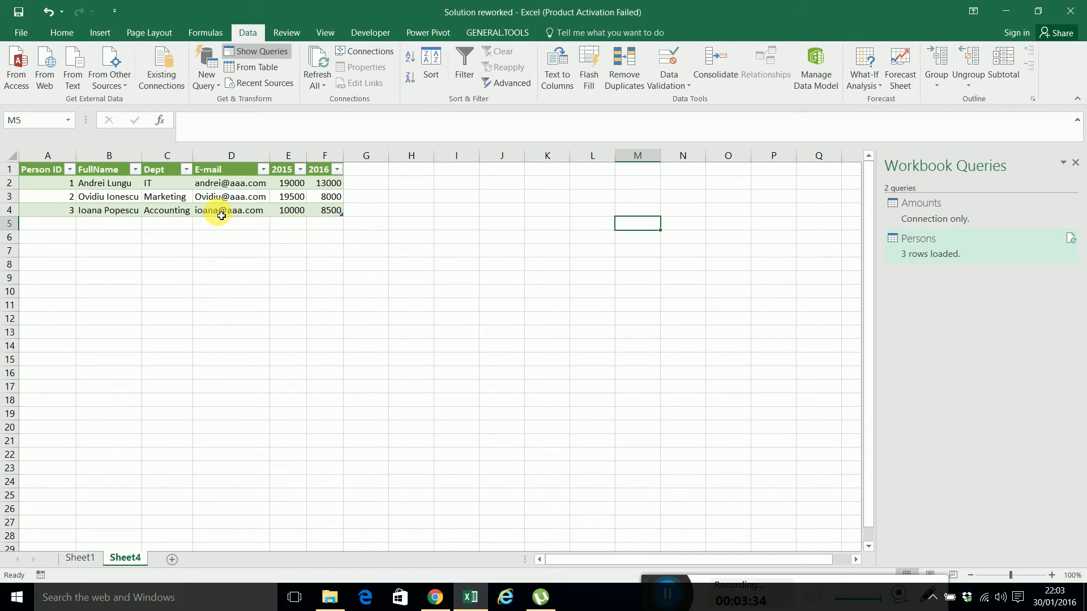
pyautogui.click(316, 218)
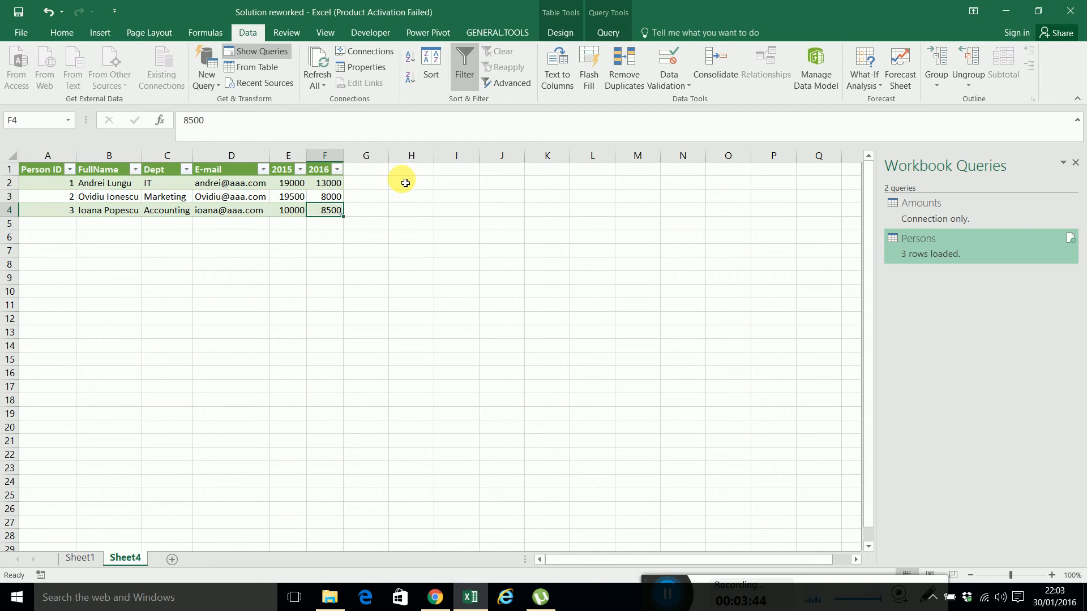
# Switch to the Beginning Microsoft Excel Power Query folder, open the Amounts file to view its data, and close it.
pyautogui.click(1005, 11)
pyautogui.doubleClick(509, 325)
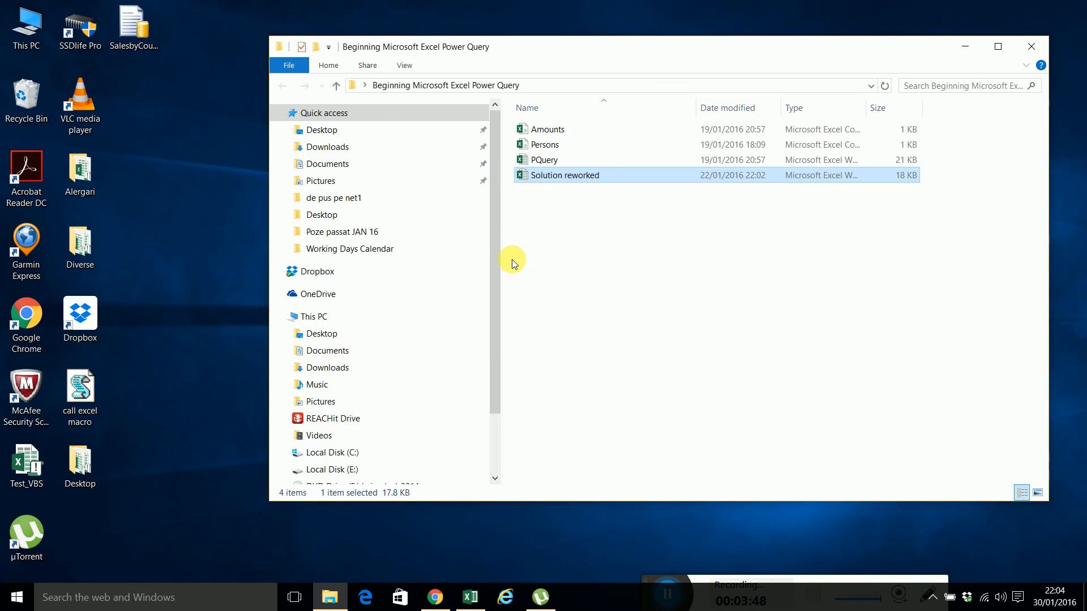
pyautogui.doubleClick(561, 134)
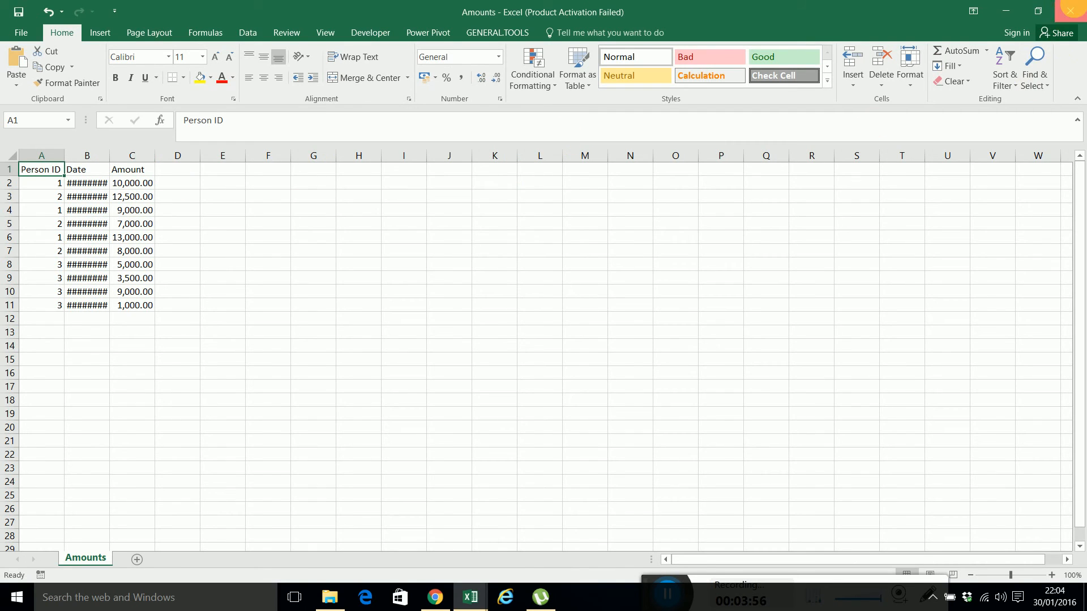
pyautogui.click(1070, 10)
# Minimize the workbook to return to the source folder and open the Amounts file for editing in Notepad++.
pyautogui.click(1005, 11)
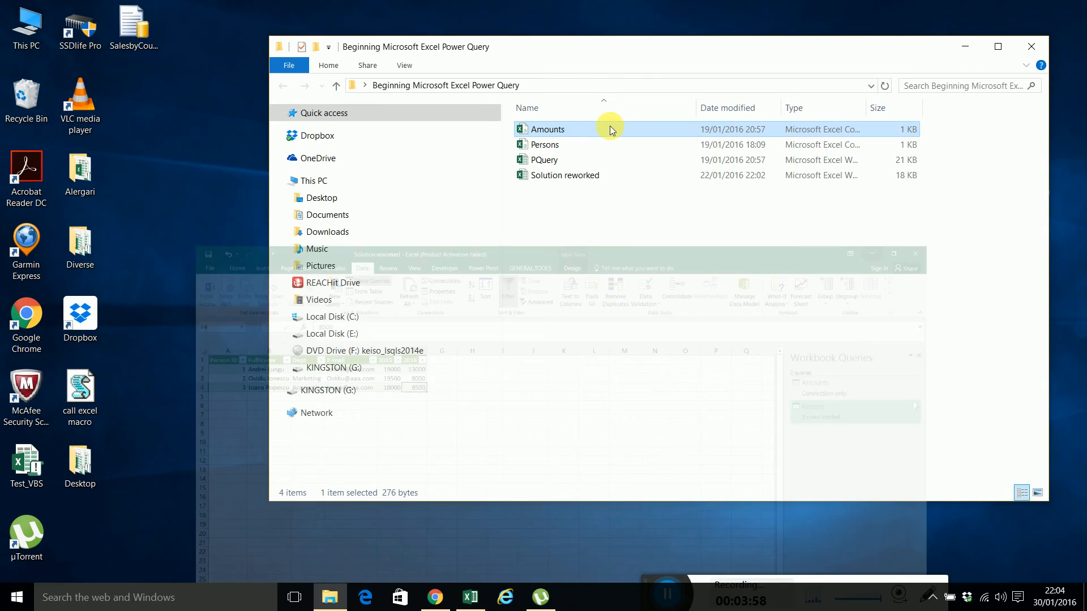
pyautogui.rightClick(553, 130)
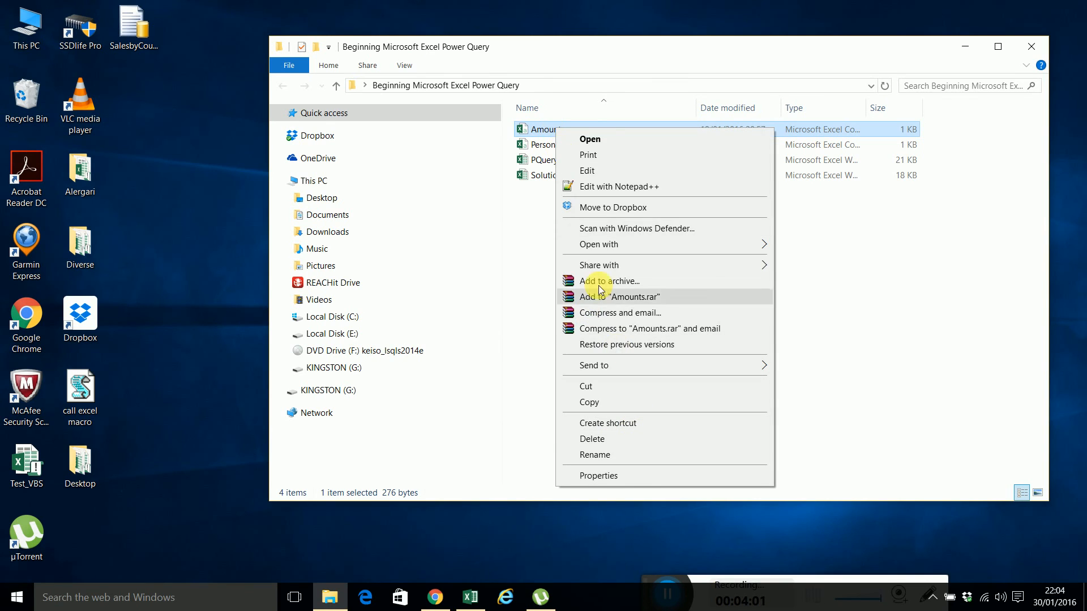
pyautogui.click(613, 186)
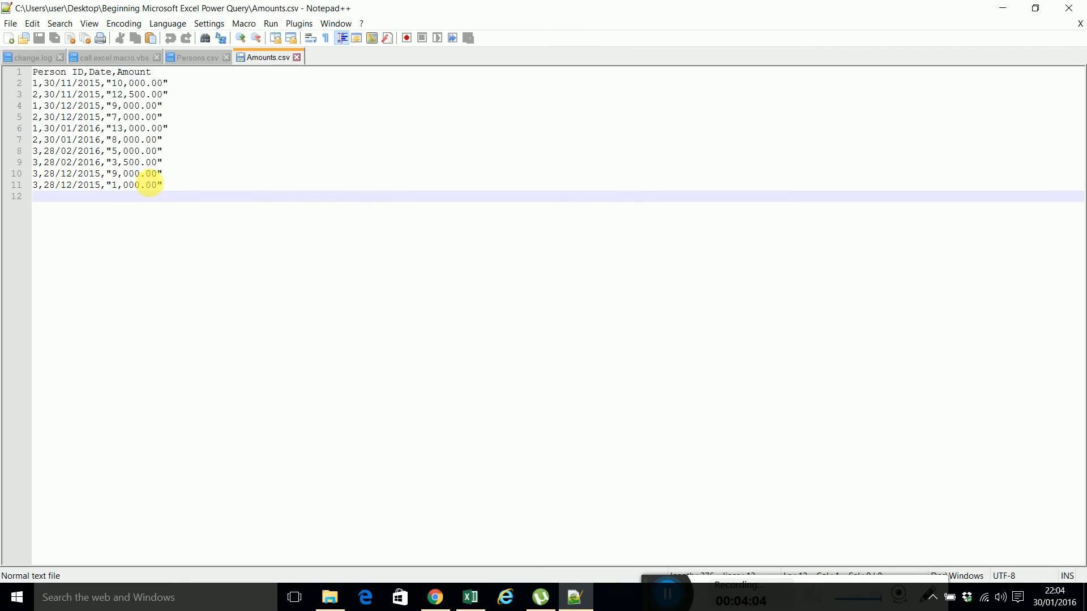
# Duplicate the last record of the Amounts file onto a new line directly below it.
pyautogui.moveTo(161, 185); pyautogui.dragTo(37, 187)
pyautogui.hotkey('ctrl', 'c')
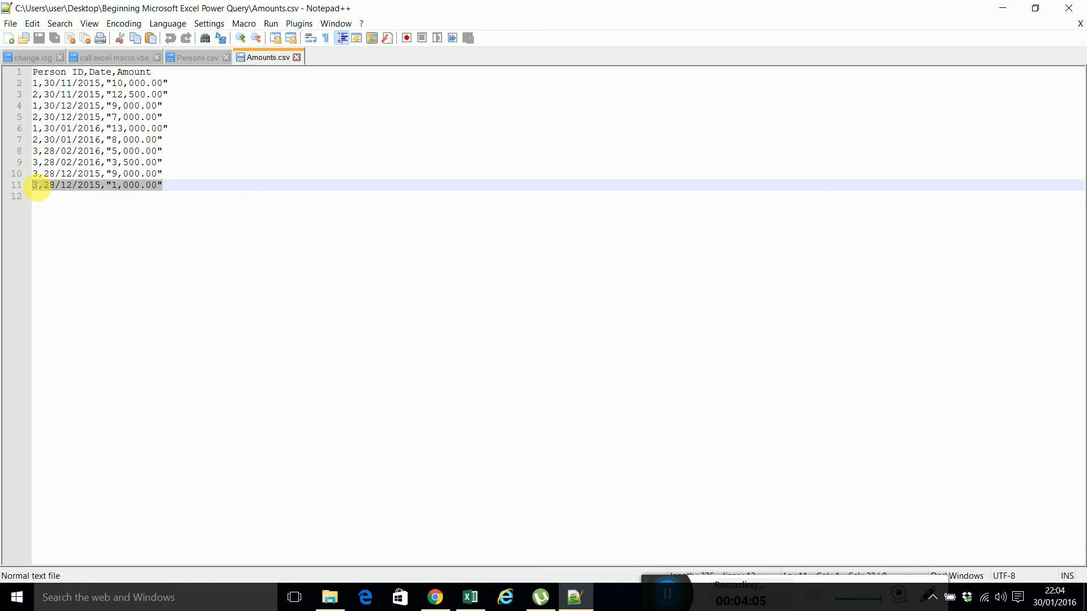
pyautogui.click(199, 191)
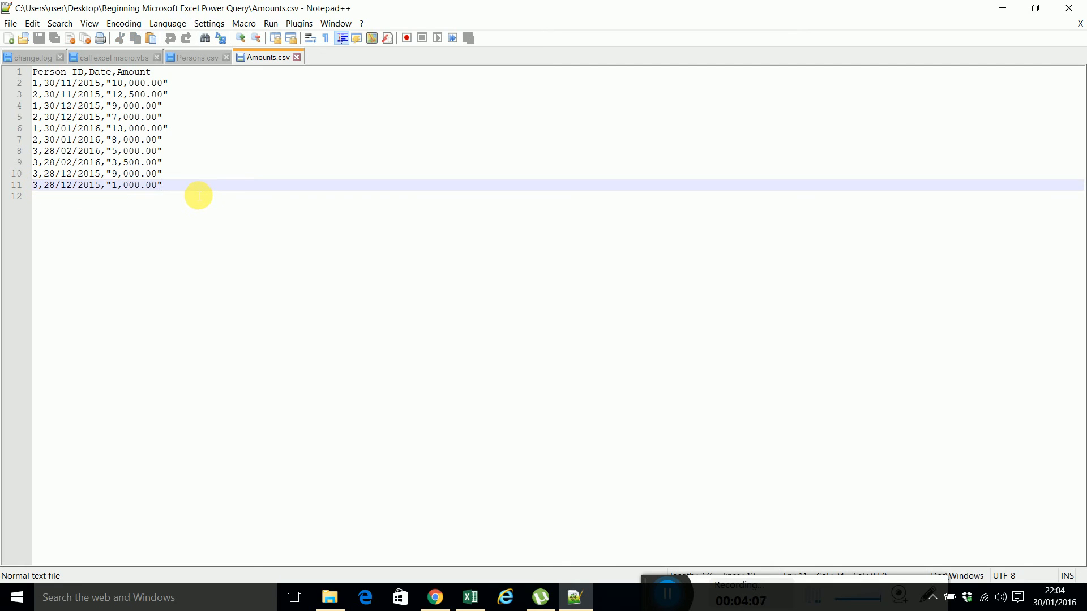
pyautogui.press('Return')
pyautogui.hotkey('ctrl', 'v')
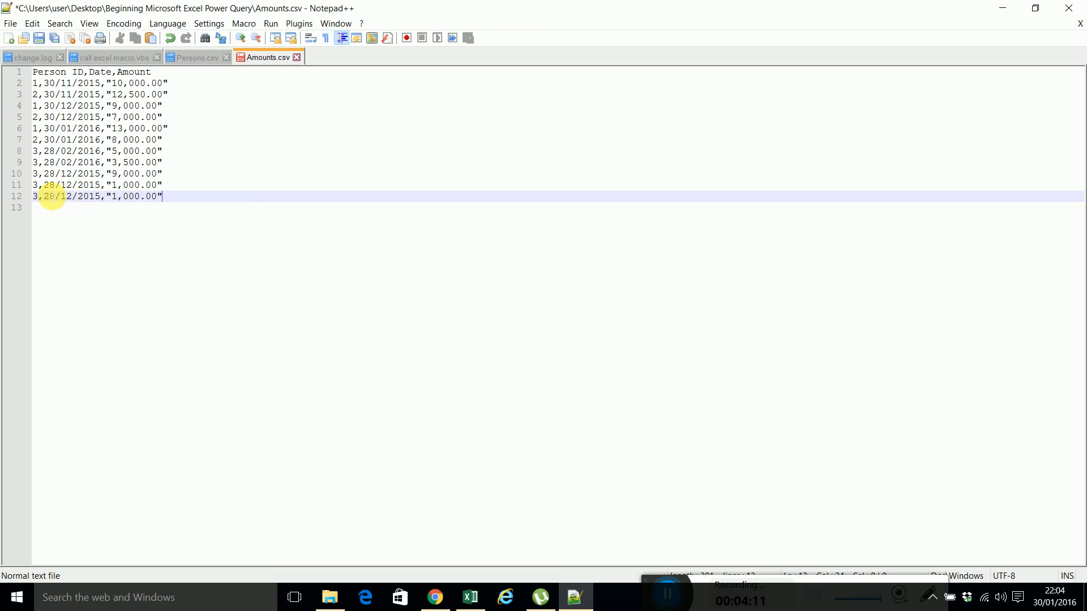
# Change the duplicated record's date to 28/09/2017.
pyautogui.doubleClick(50, 196)
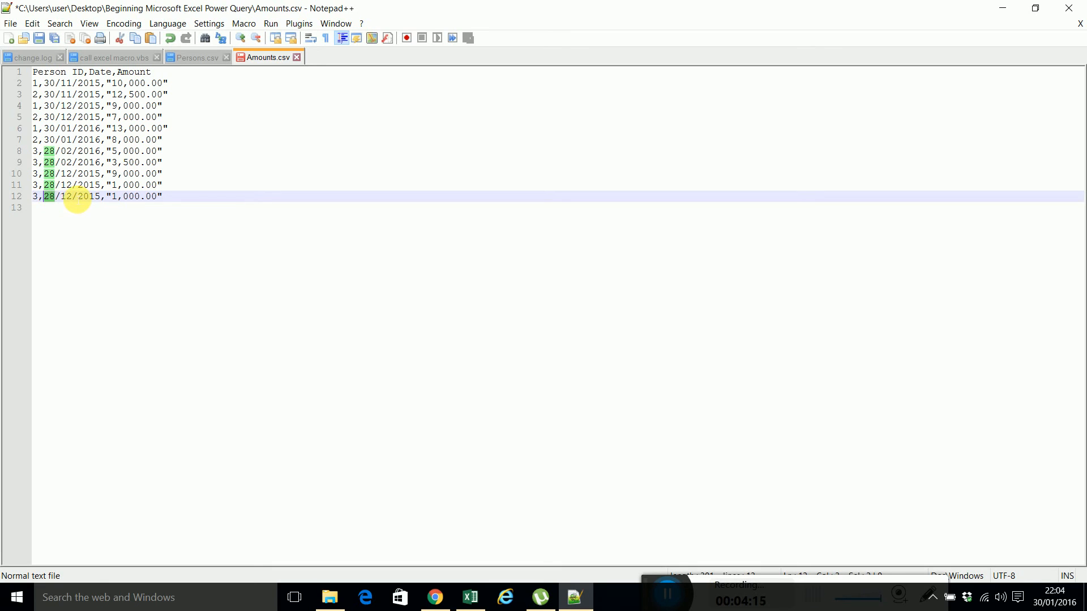
pyautogui.doubleClick(66, 197)
pyautogui.write('09')
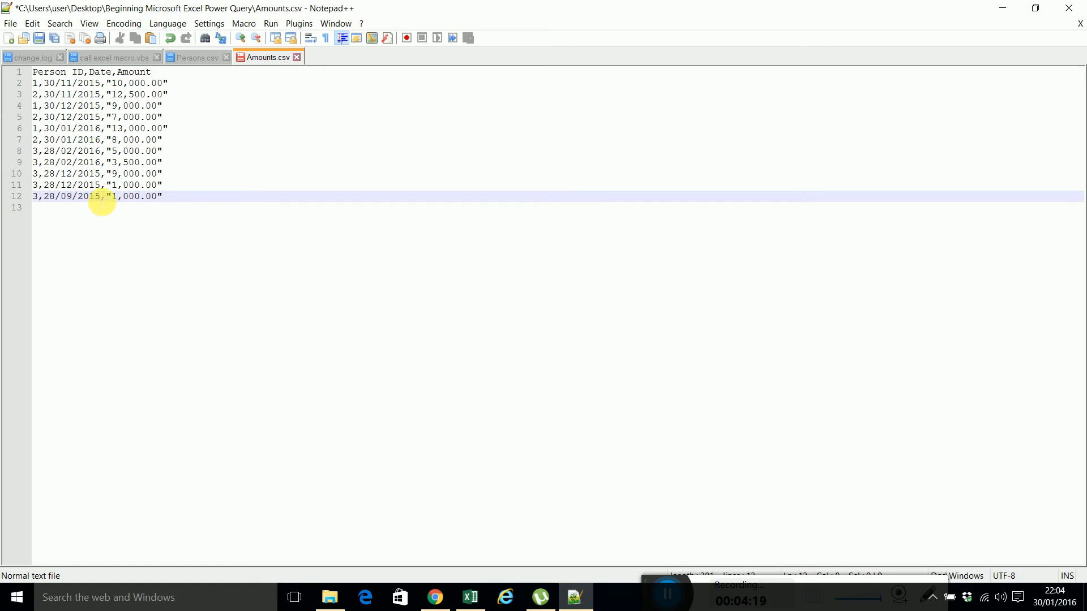
pyautogui.click(99, 197)
pyautogui.press('BackSpace')
pyautogui.write('7')
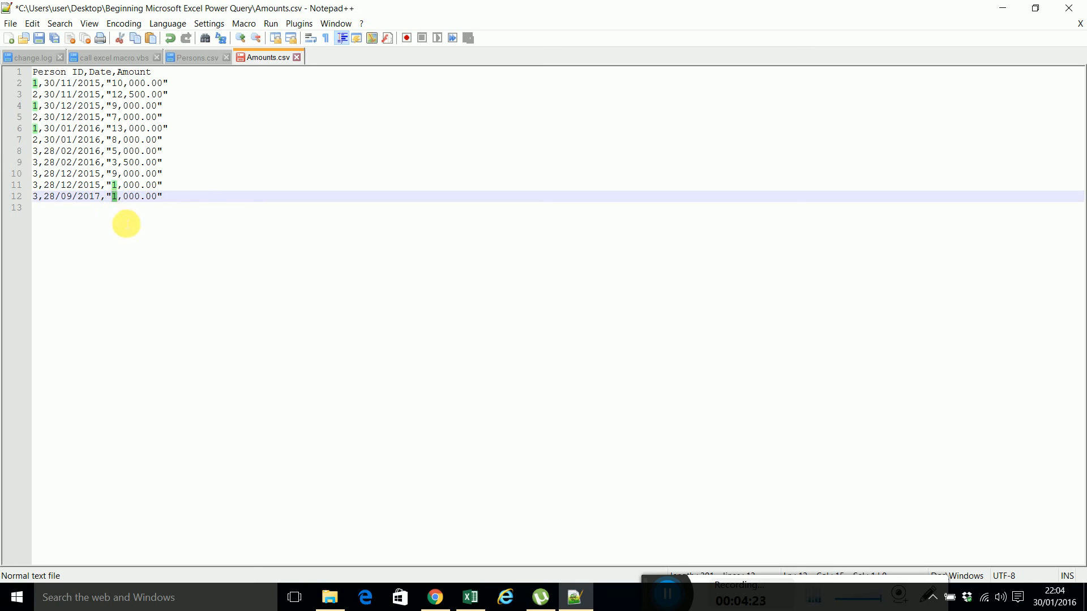
# Set the duplicated record's amount to 8,000.00, then save Amounts.csv and close the editor.
pyautogui.click(115, 195)
pyautogui.press('BackSpace')
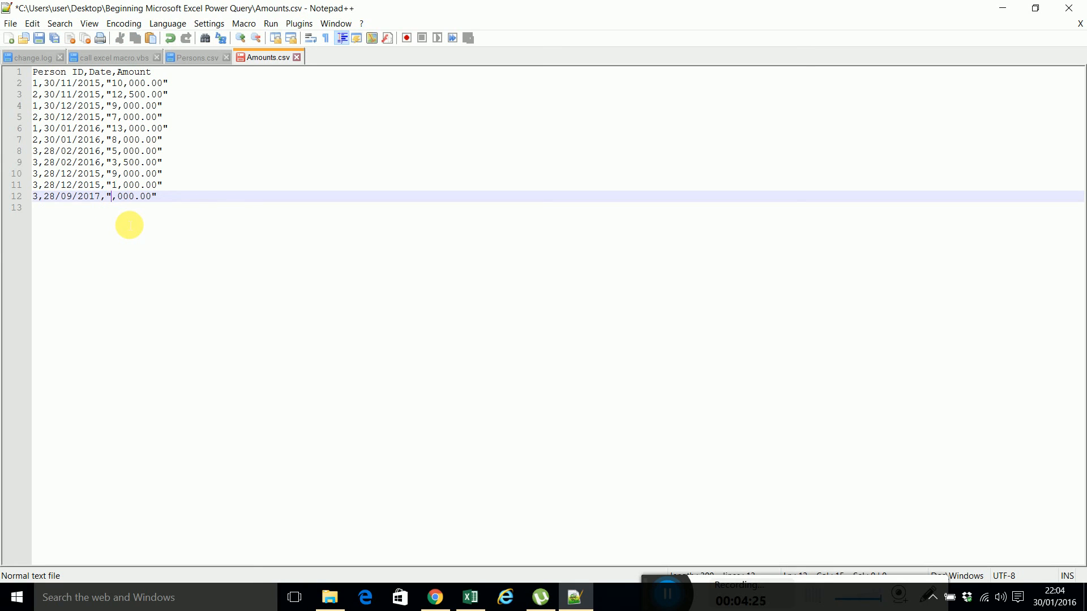
pyautogui.write('9')
pyautogui.press('BackSpace')
pyautogui.write('8')
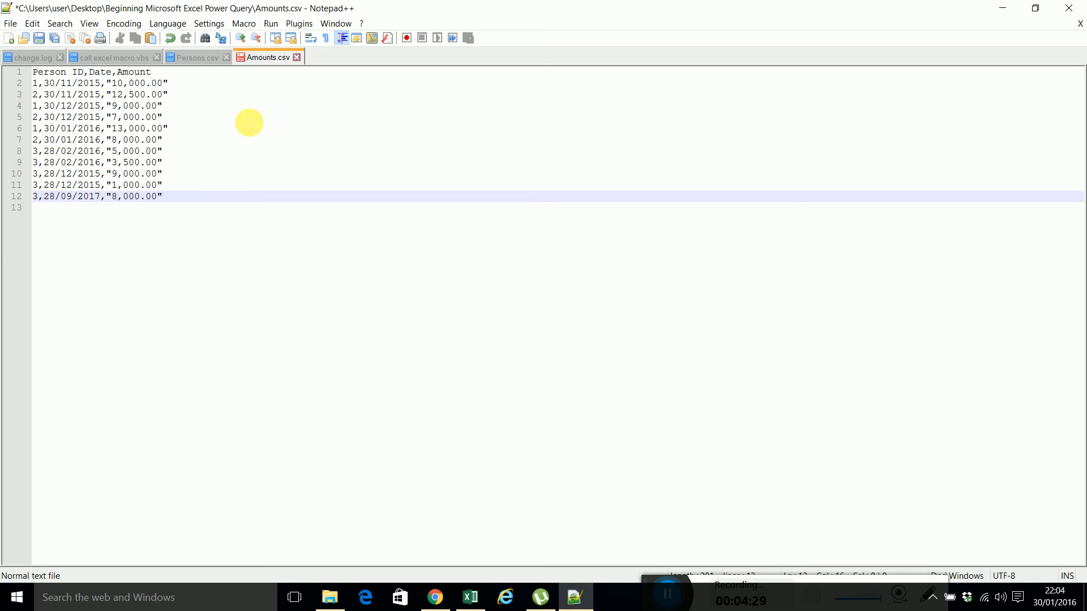
pyautogui.click(37, 39)
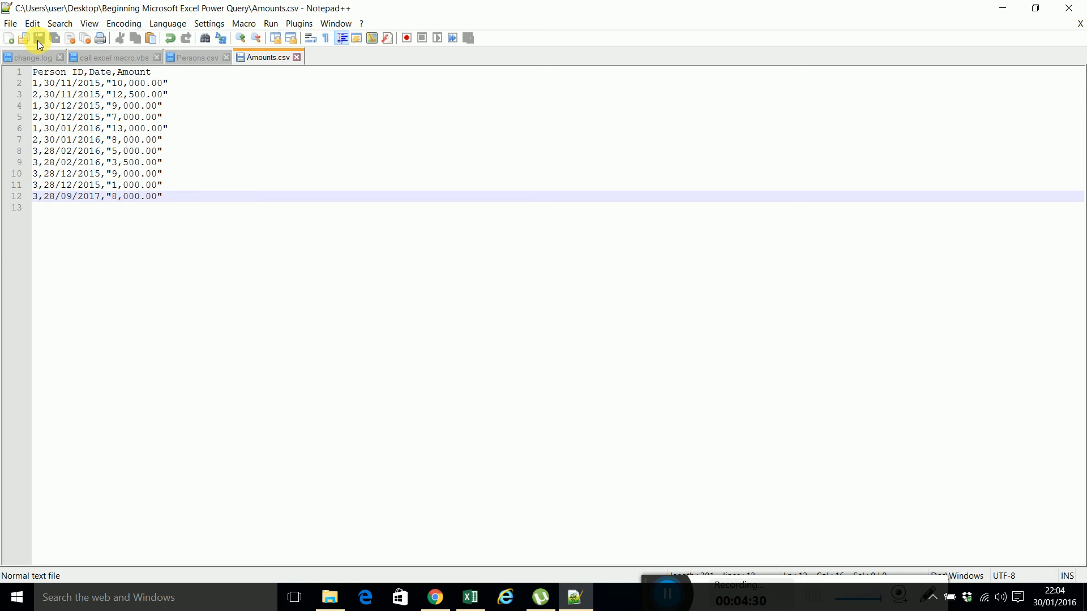
pyautogui.click(1075, 9)
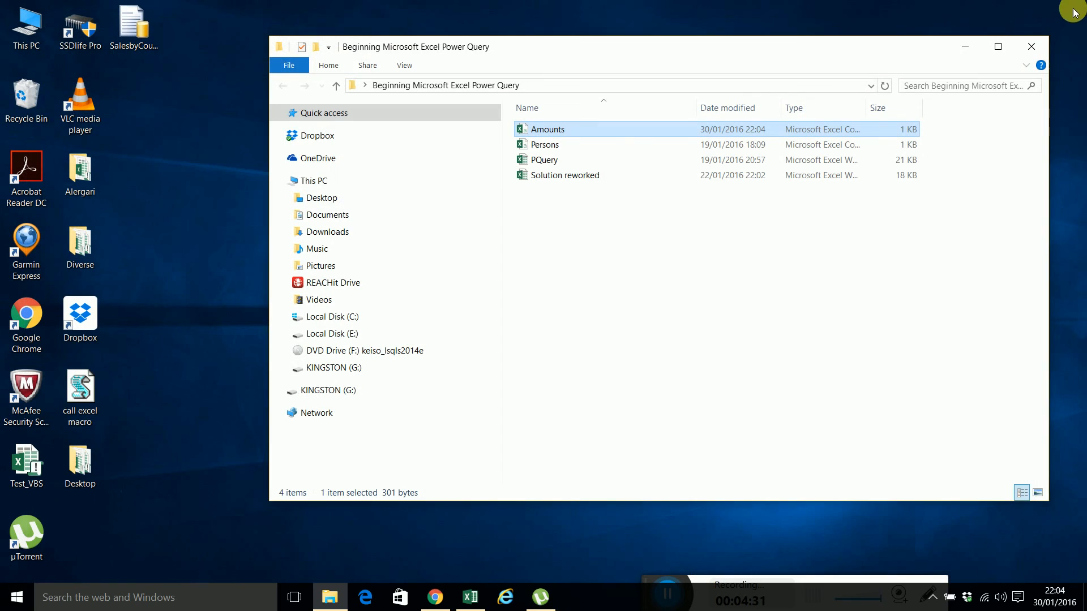
# Switch back to the Solution reworked workbook in Excel, refresh the Persons table, and select its 2017 column header.
pyautogui.click(481, 604)
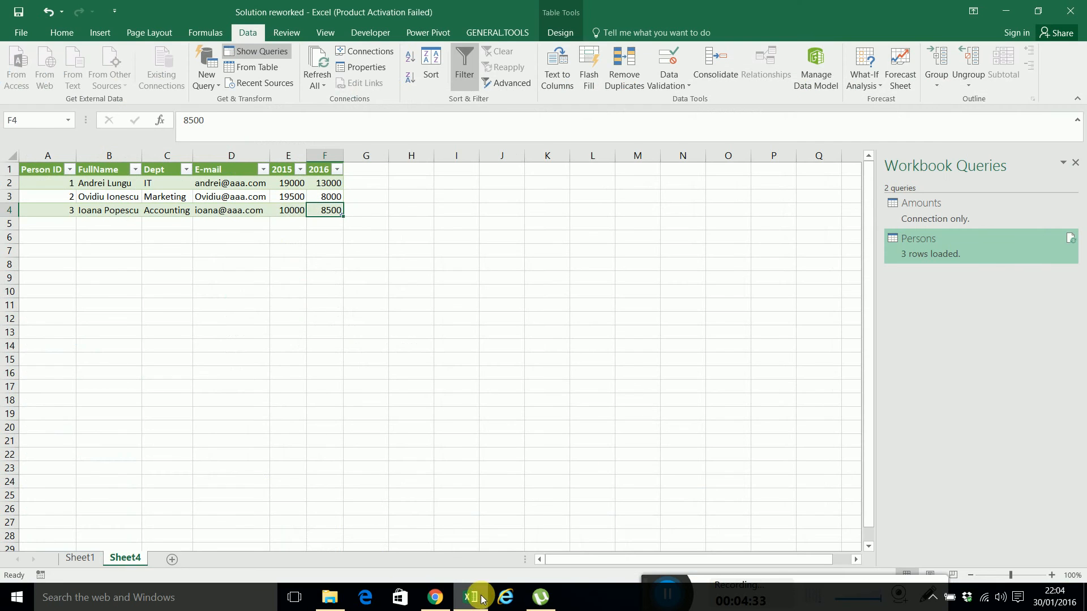
pyautogui.rightClick(56, 183)
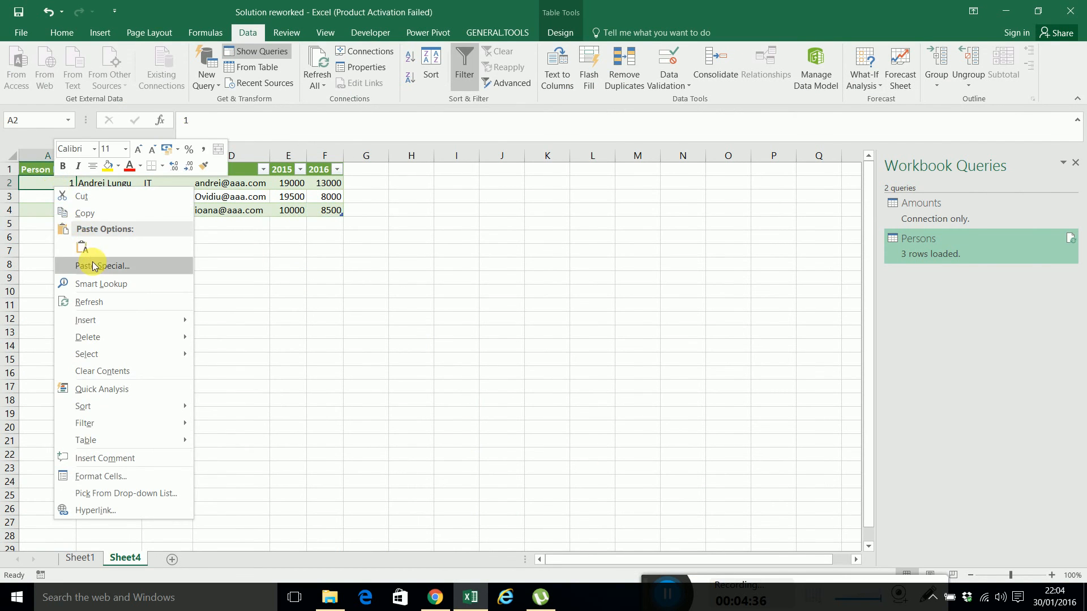
pyautogui.click(108, 302)
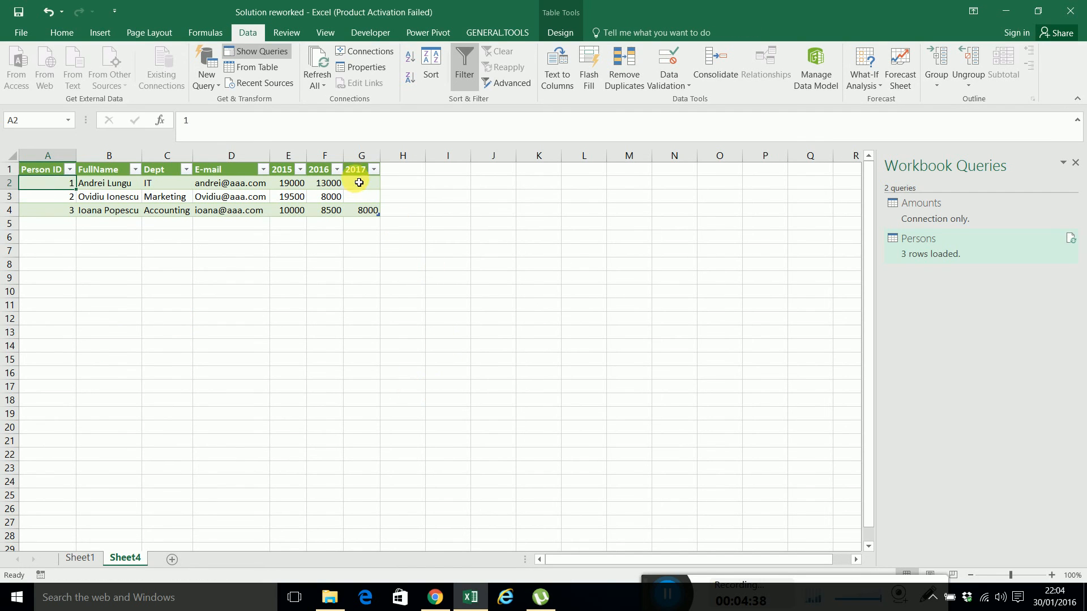
pyautogui.click(359, 175)
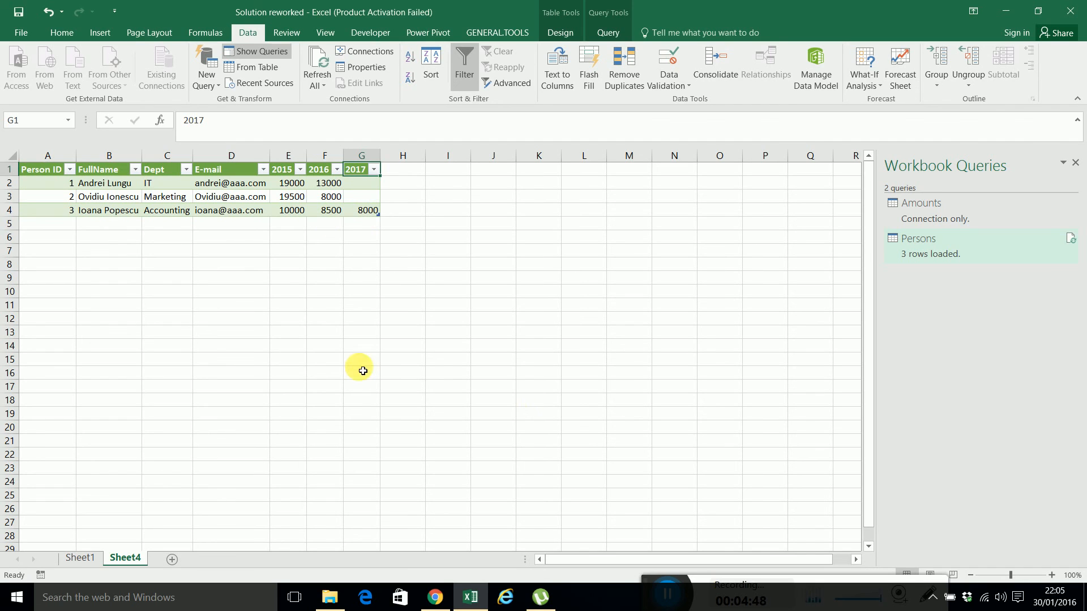
pyautogui.moveTo(645, 583); pyautogui.dragTo(490, 273)
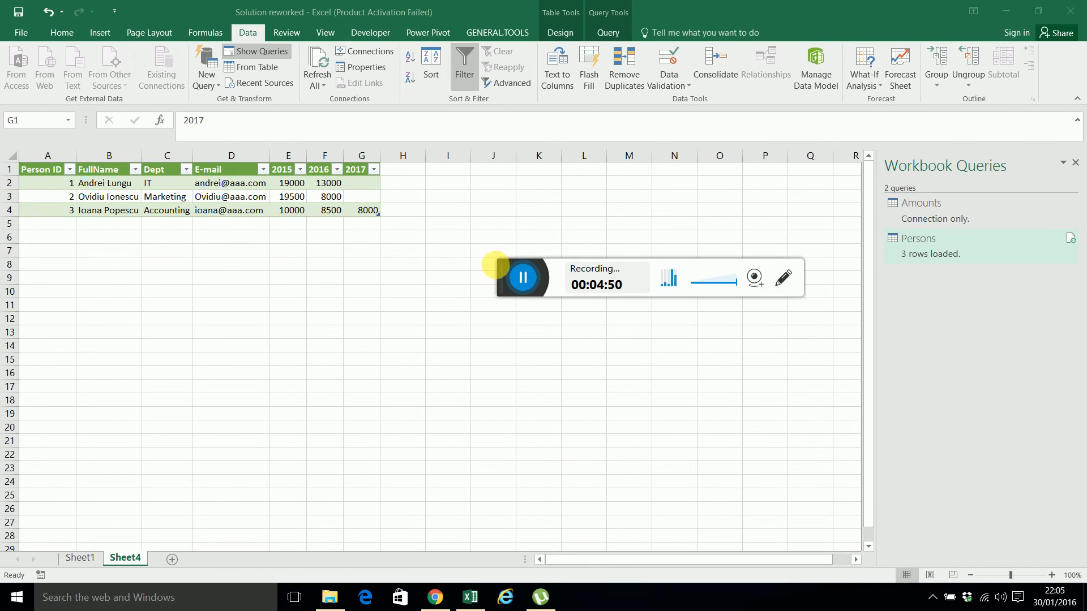